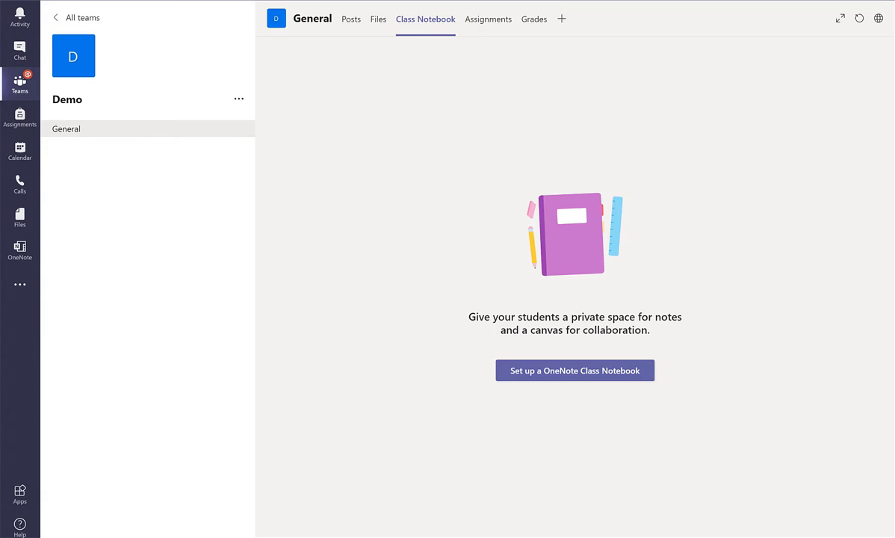
Step: Create a blank OneNote Class Notebook for the Demo team with an additional student section named SelfLearning
{"action": "left_click", "coordinate": [575, 371]}
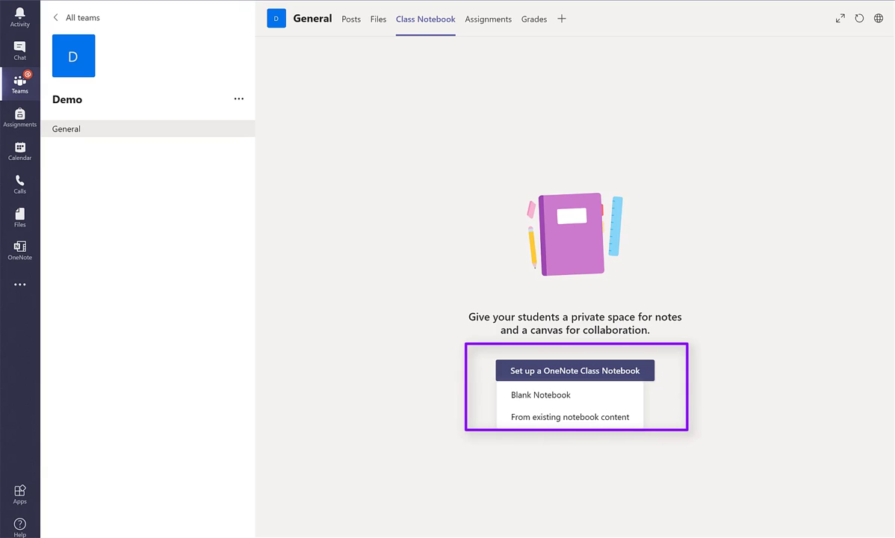
{"action": "left_click", "coordinate": [540, 395]}
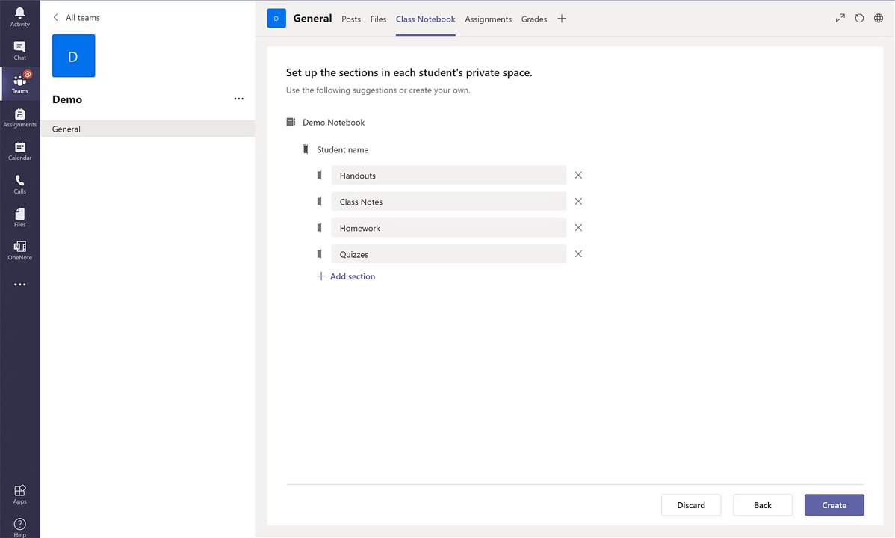
{"action": "left_click", "coordinate": [346, 277]}
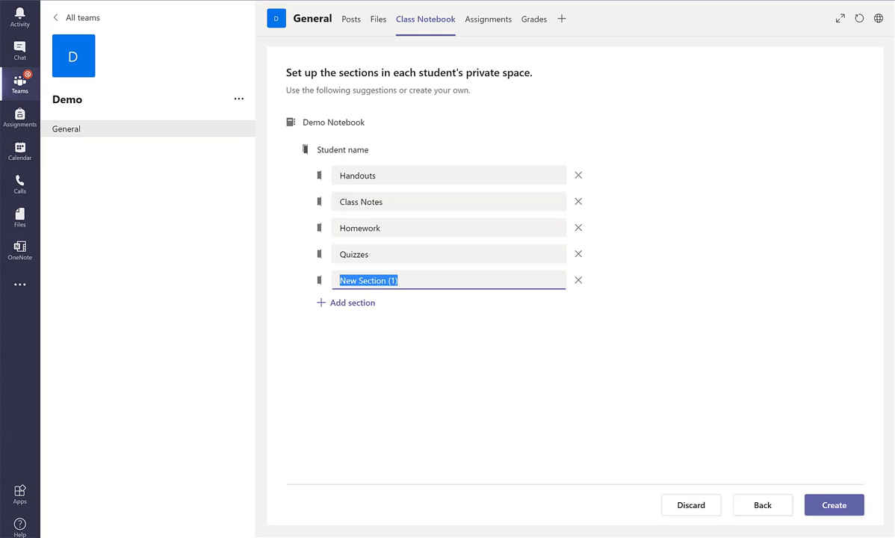
{"action": "type", "text": "Self KL"}
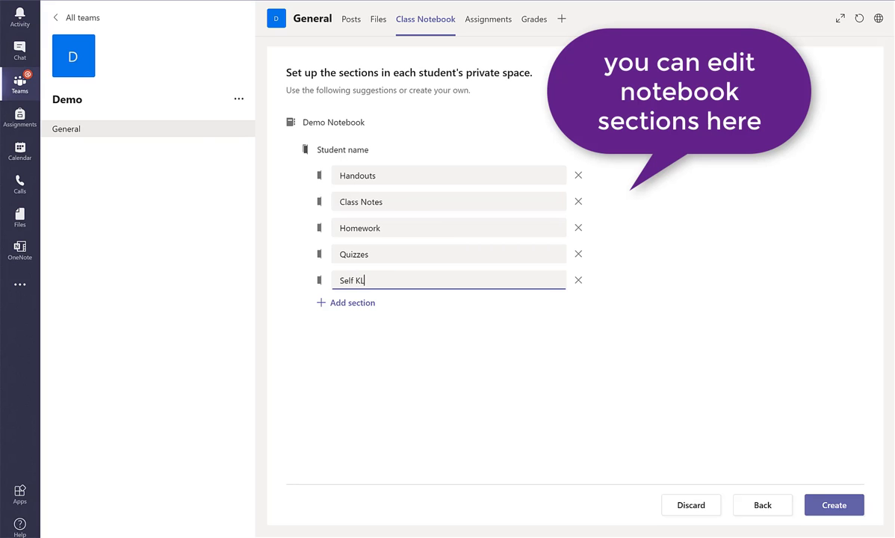
{"action": "key", "text": "BackSpace"}
{"action": "key", "text": "BackSpace"}
{"action": "key", "text": "BackSpace"}
{"action": "type", "text": "Learning"}
{"action": "left_click", "coordinate": [840, 511]}
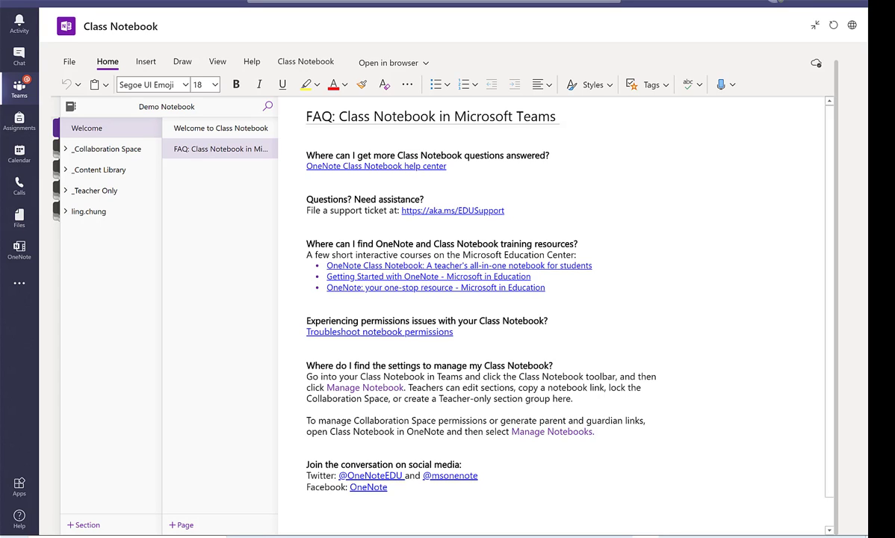
Step: Add a page titled "Lesson 1" to the Collaboration Space's introductory section
{"action": "left_click", "coordinate": [106, 149]}
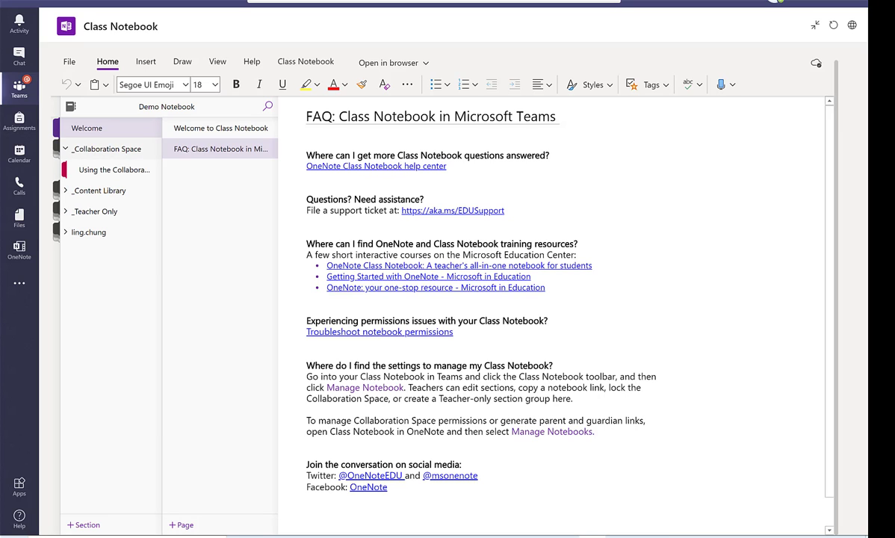
{"action": "left_click", "coordinate": [101, 170]}
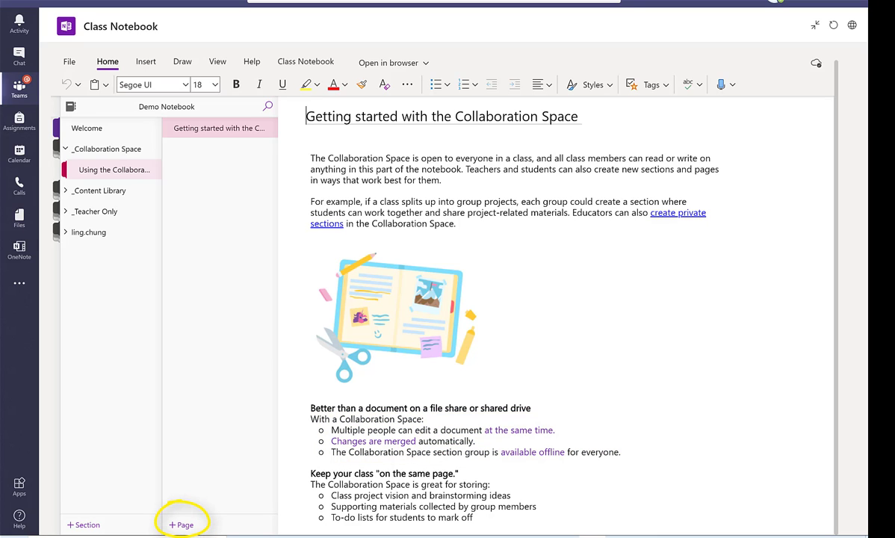
{"action": "left_click", "coordinate": [182, 524]}
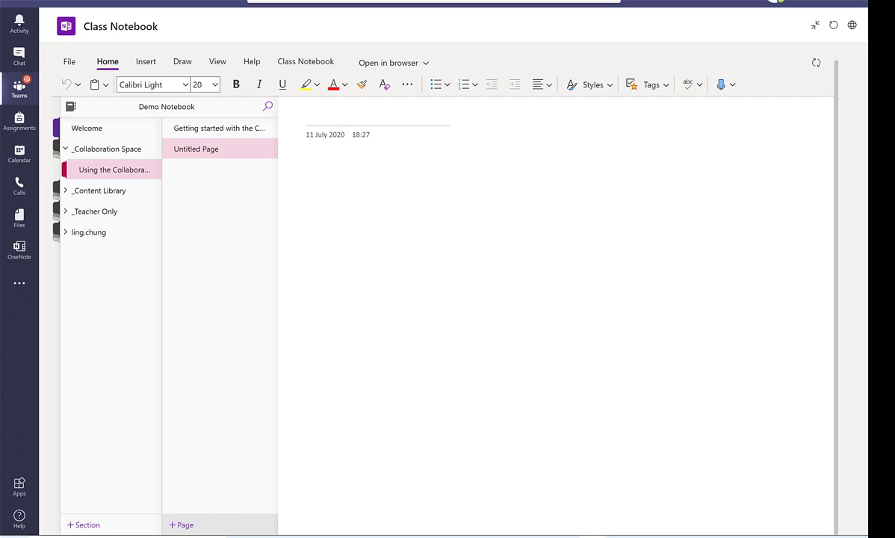
{"action": "type", "text": "Lesson 1"}
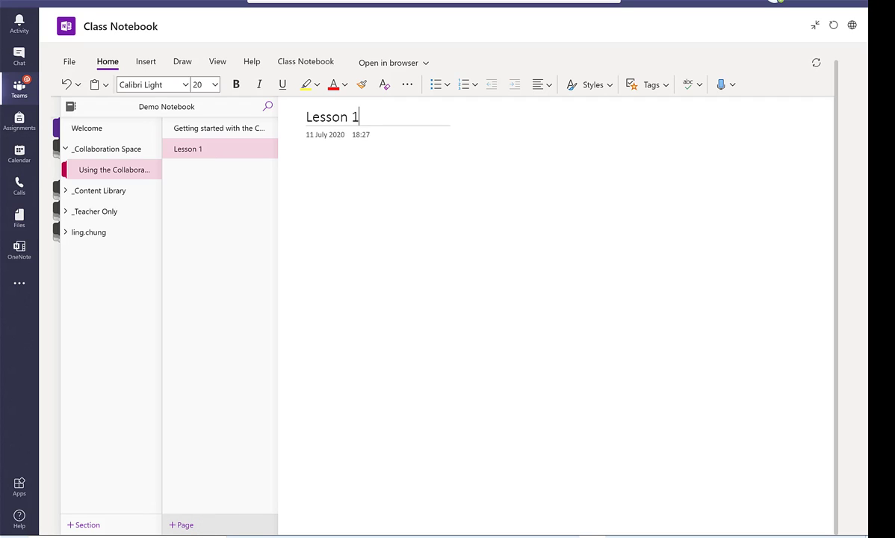
{"action": "key", "text": "Return"}
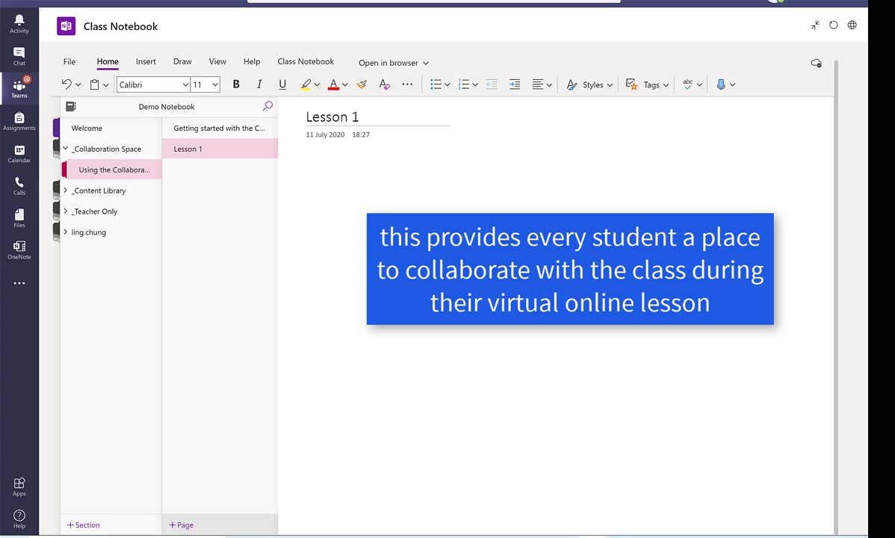
Step: Add a page titled "Lesson 1" to the introductory section of the Content Library
{"action": "left_click", "coordinate": [99, 191]}
{"action": "left_click", "coordinate": [115, 211]}
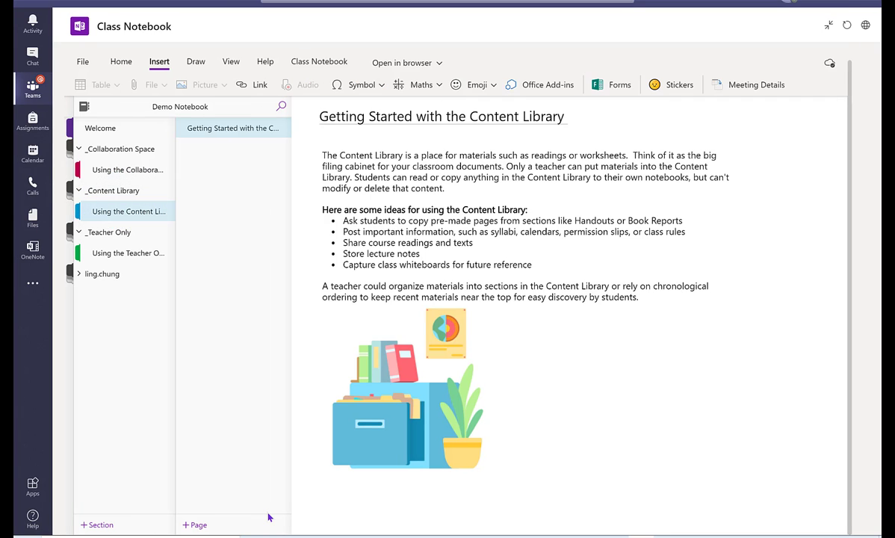
{"action": "left_click", "coordinate": [267, 523]}
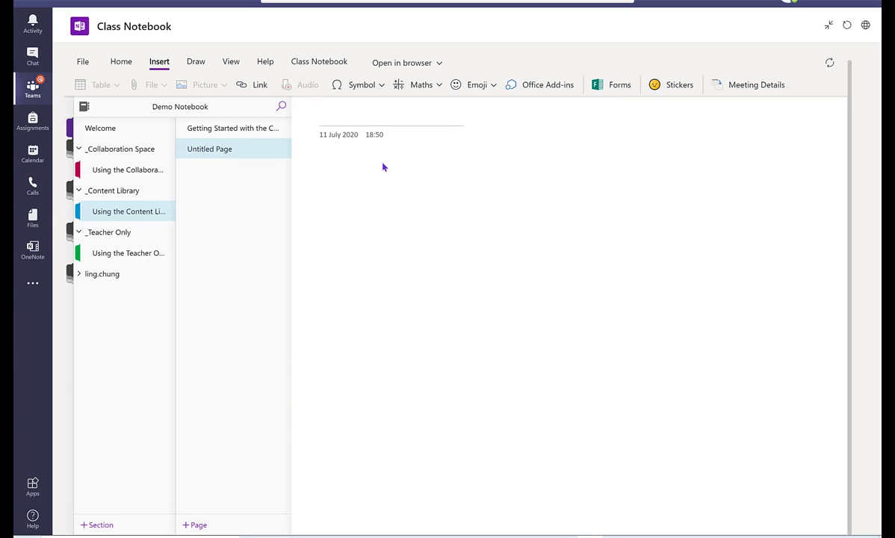
{"action": "type", "text": "Lesson 1"}
{"action": "key", "text": "Return"}
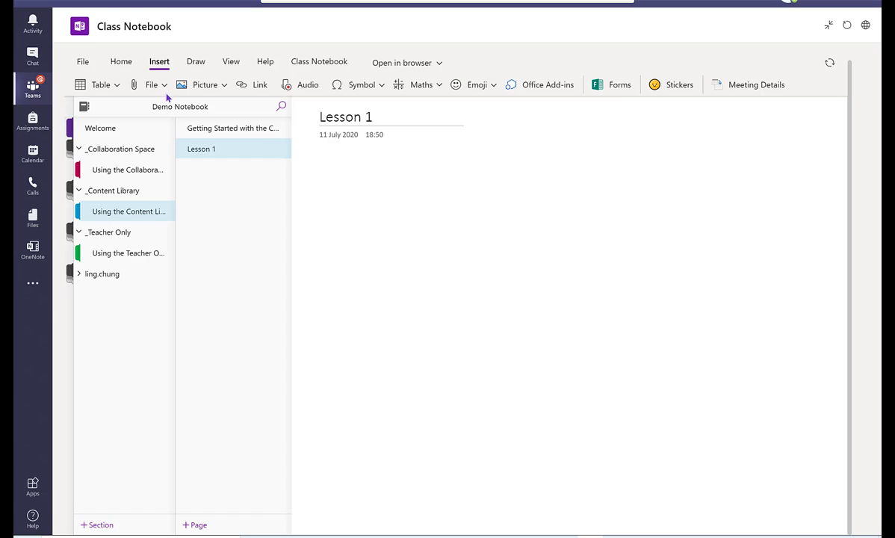
Step: Attach the Calculating Probabilities PDF from the Desktop to the Content Library's Lesson 1 page
{"action": "left_click", "coordinate": [161, 90]}
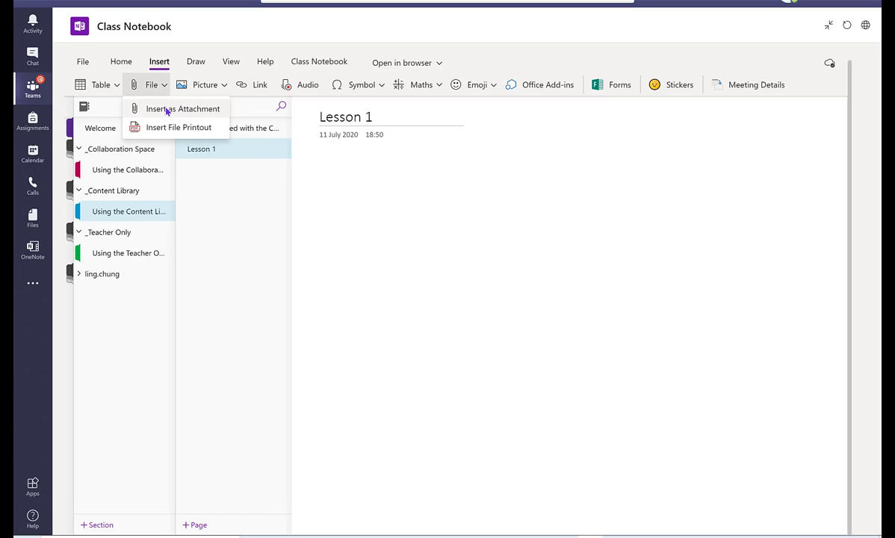
{"action": "left_click", "coordinate": [166, 108]}
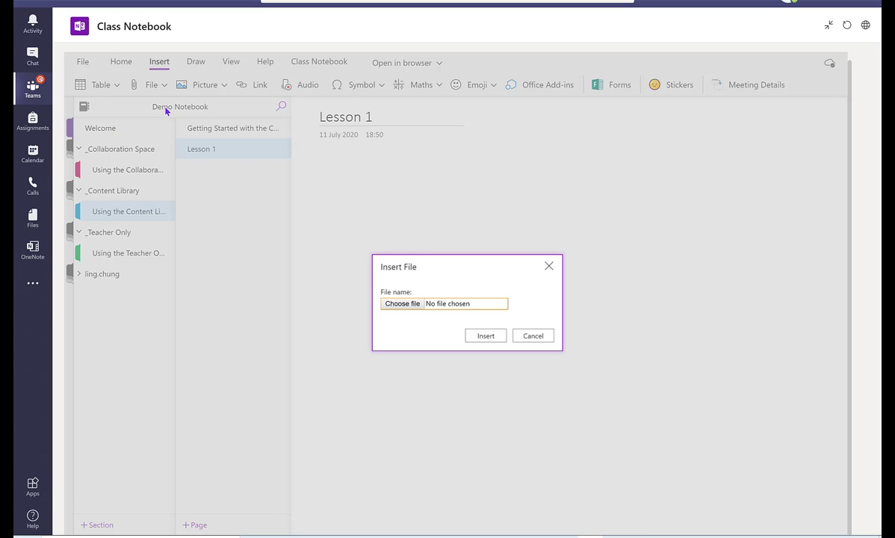
{"action": "left_click", "coordinate": [407, 304]}
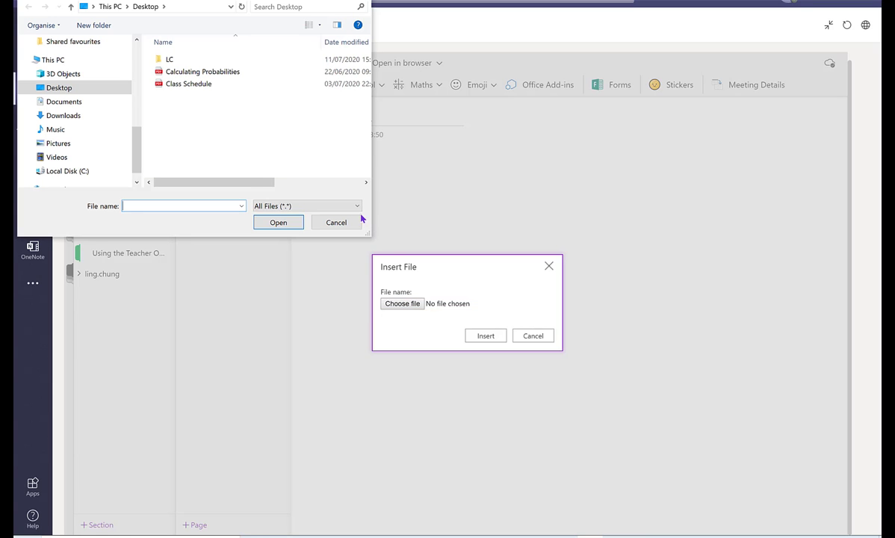
{"action": "double_click", "coordinate": [234, 71]}
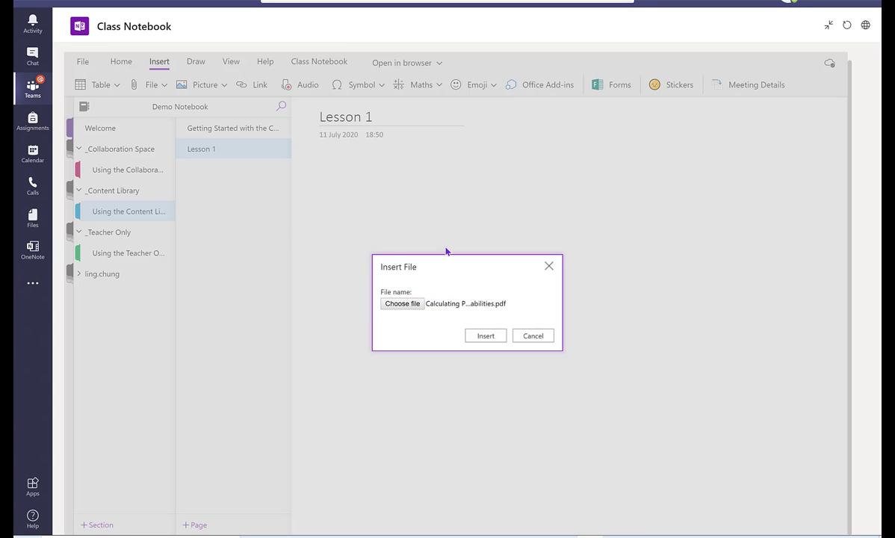
{"action": "left_click", "coordinate": [485, 337]}
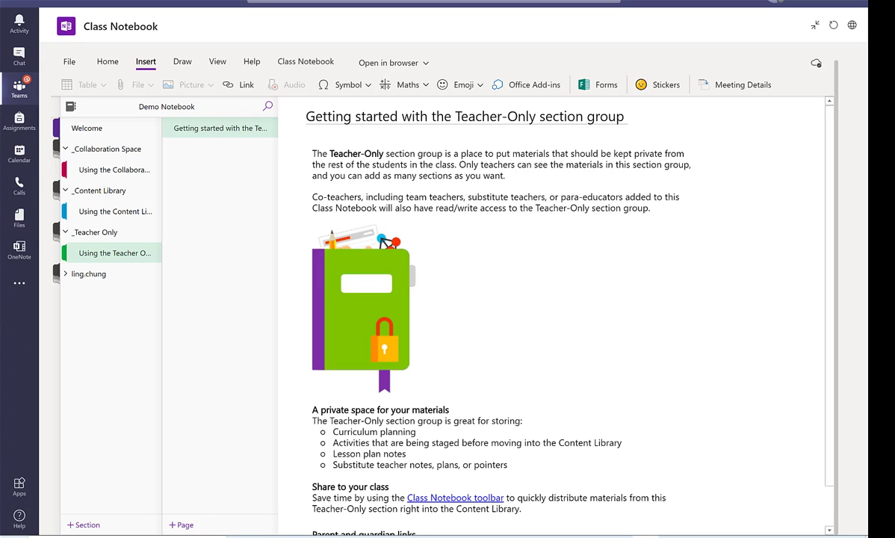
Step: Add a page titled "Lesson 1" to the introductory section of the Teacher Only group
{"action": "left_click", "coordinate": [181, 524]}
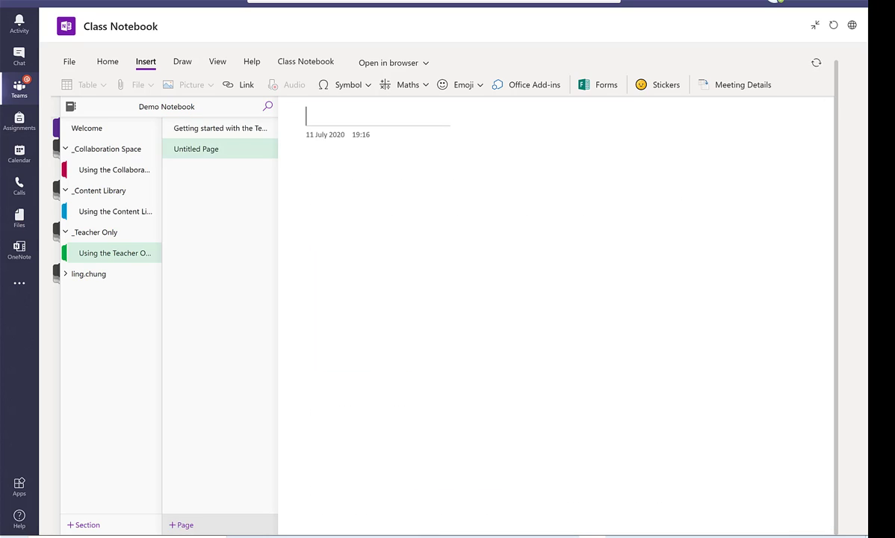
{"action": "type", "text": "Lesson"}
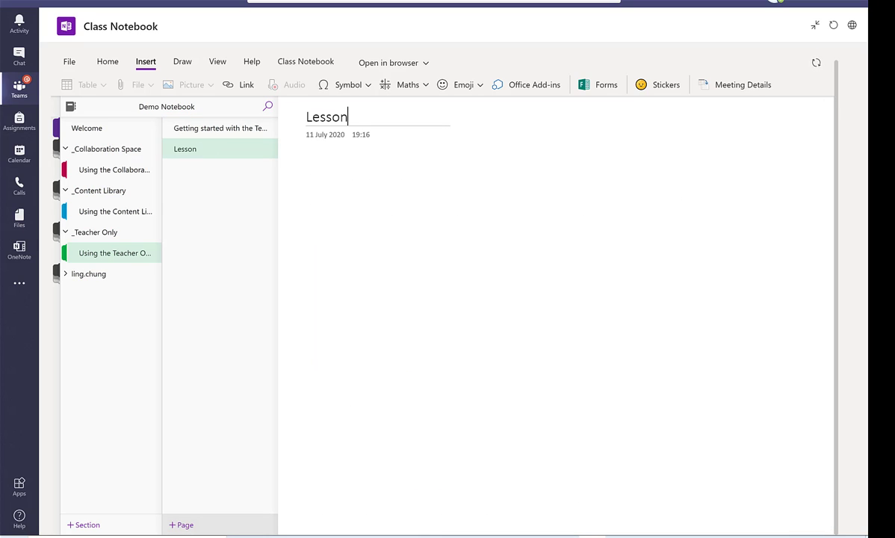
{"action": "type", "text": " 1"}
{"action": "key", "text": "Return"}
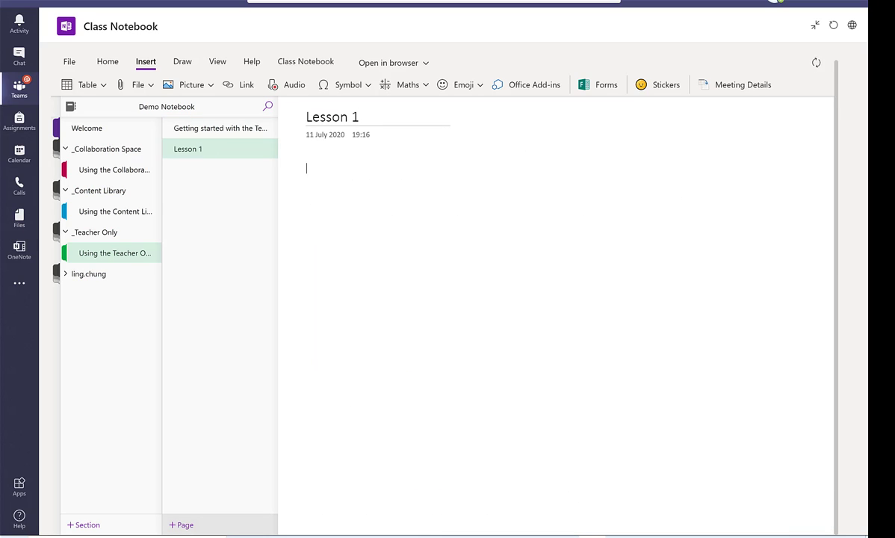
Step: Attach the Class Schedule PDF from the Desktop to the Teacher Only Lesson 1 page
{"action": "left_click", "coordinate": [136, 84]}
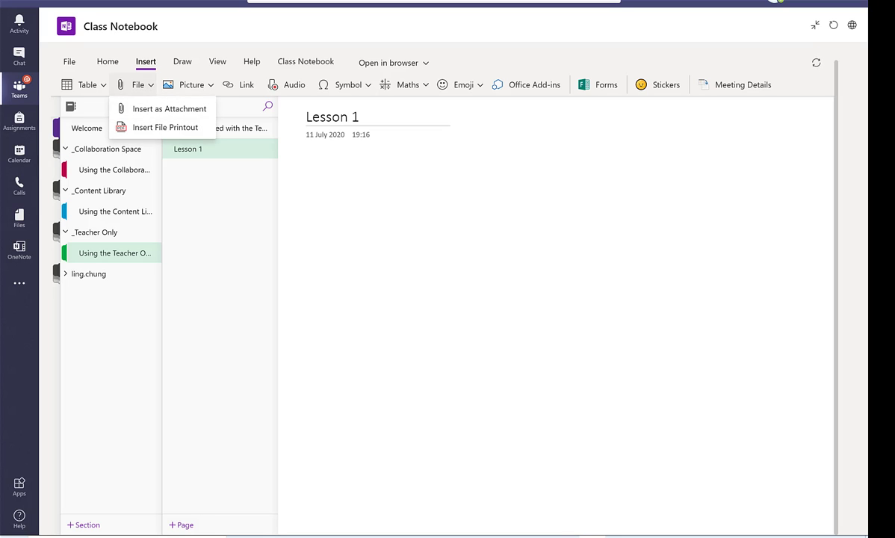
{"action": "left_click", "coordinate": [169, 108]}
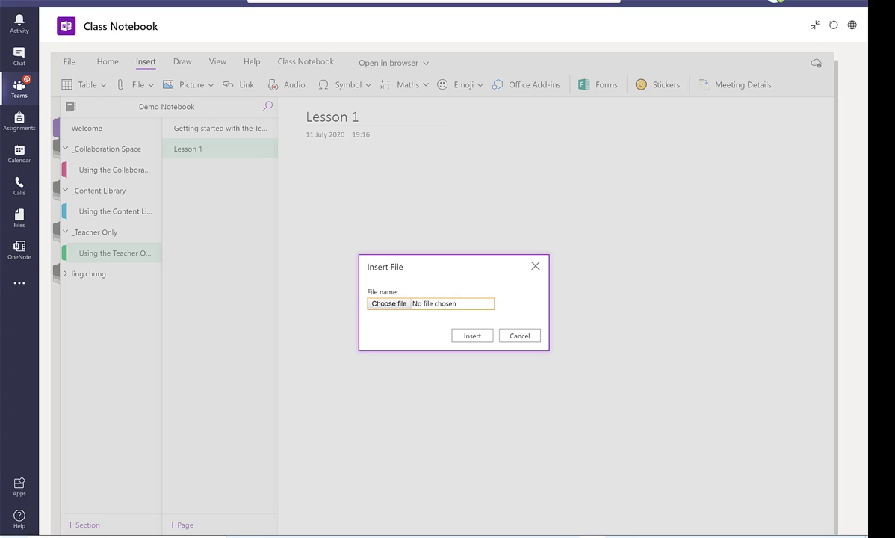
{"action": "key", "text": "Return"}
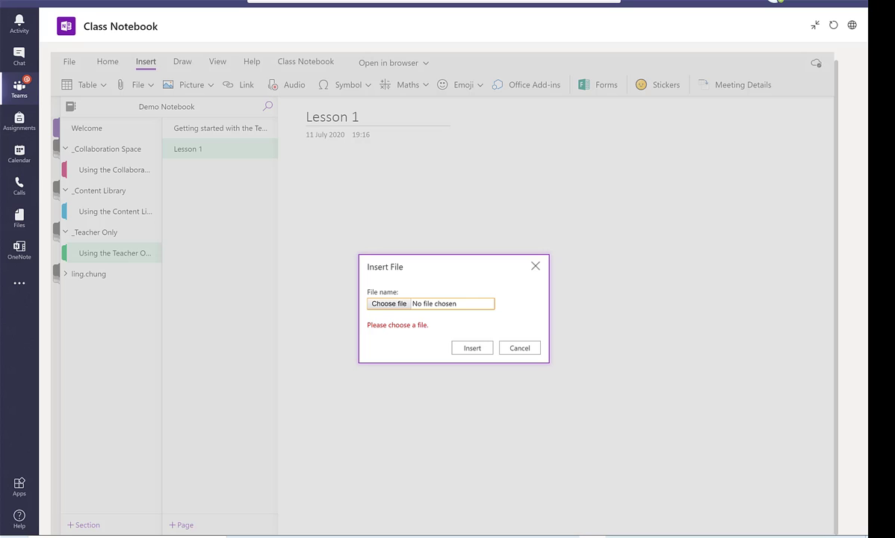
{"action": "key", "text": "Return"}
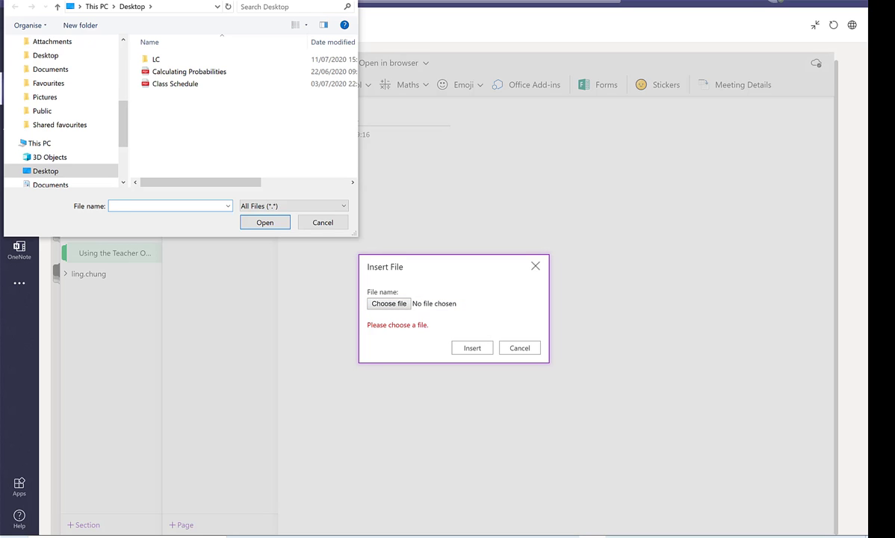
{"action": "left_click", "coordinate": [175, 84]}
{"action": "key", "text": "Return"}
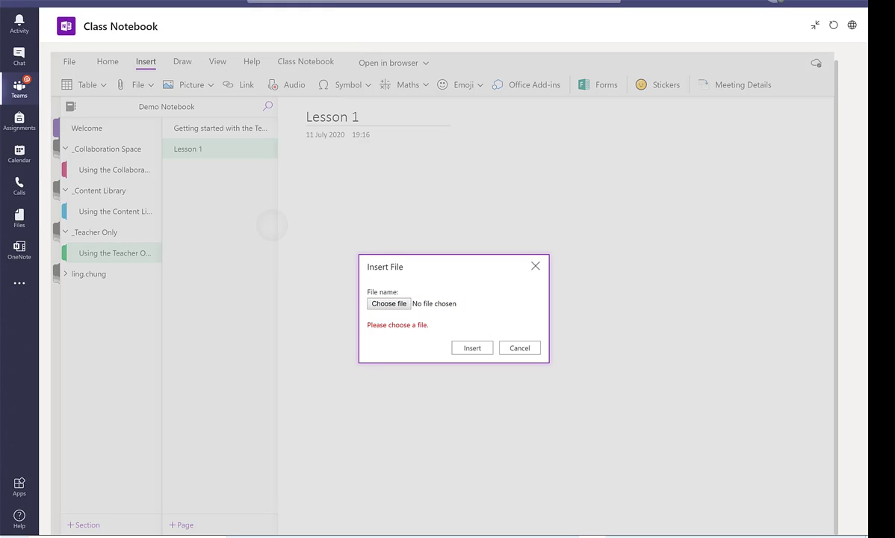
{"action": "key", "text": "Return"}
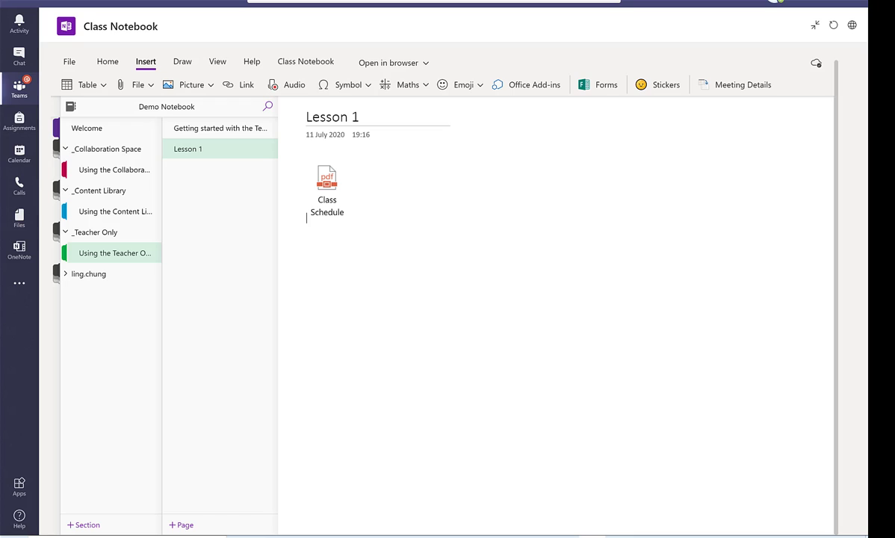
Step: Distribute the Teacher Only Lesson 1 page to the Handouts section of all students
{"action": "left_click", "coordinate": [305, 61]}
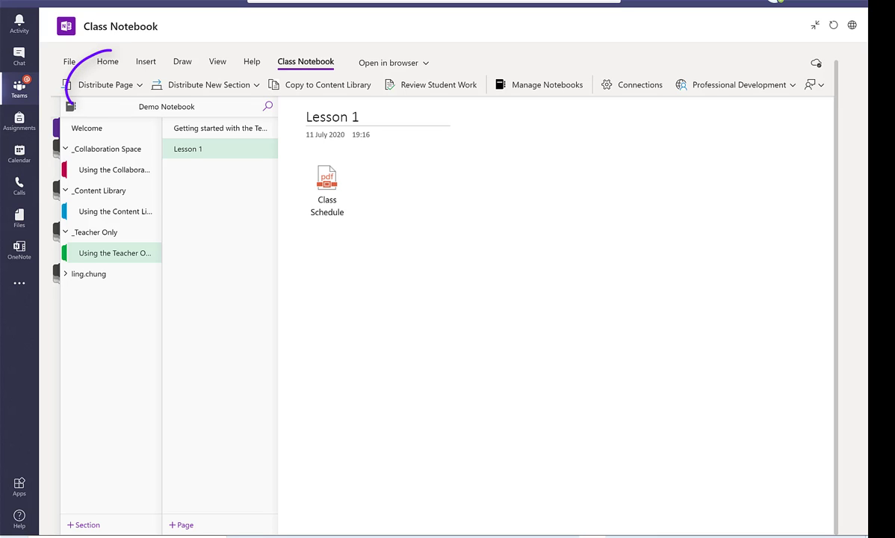
{"action": "left_click", "coordinate": [110, 84]}
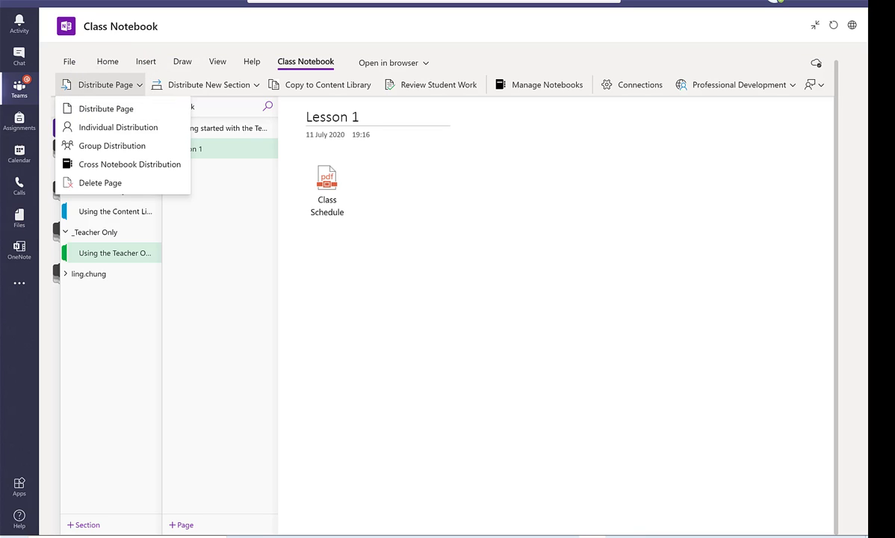
{"action": "left_click", "coordinate": [120, 109]}
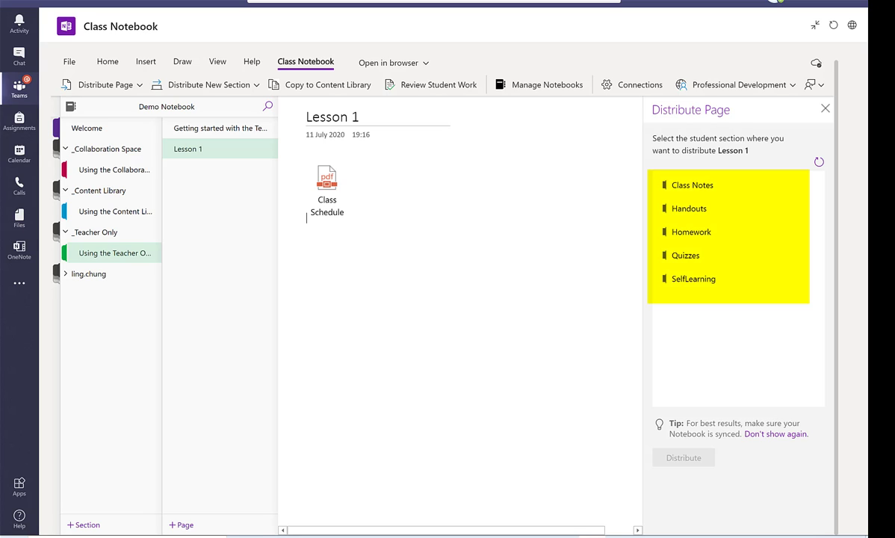
{"action": "key", "text": "ctrl+shift+g"}
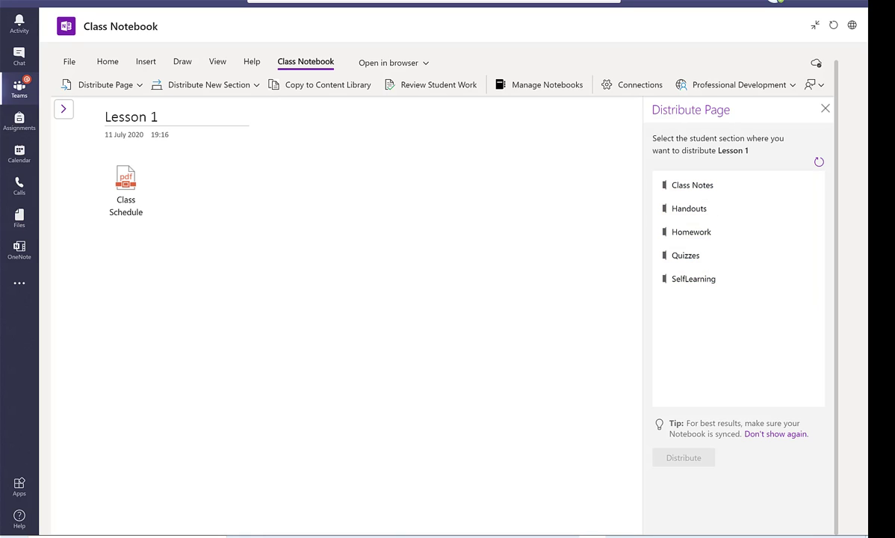
{"action": "left_click", "coordinate": [689, 209]}
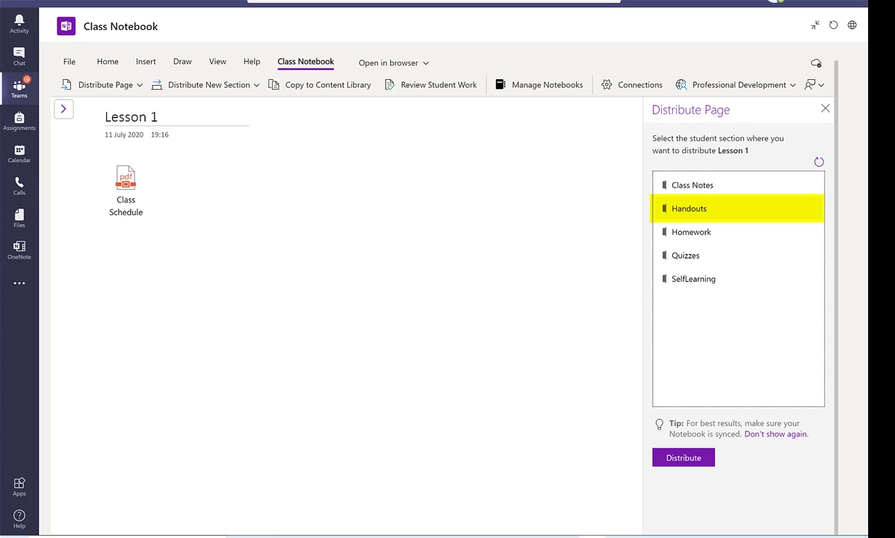
{"action": "left_click", "coordinate": [683, 457]}
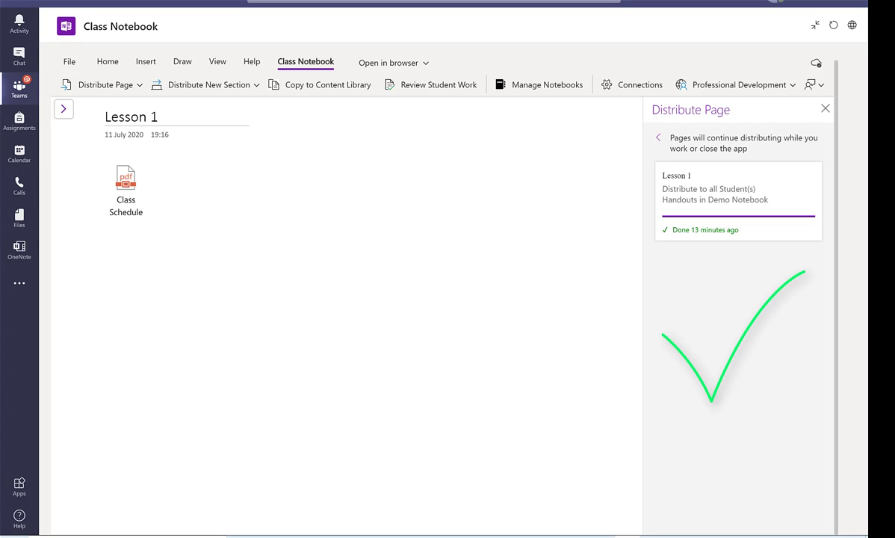
Step: Open the distributed Lesson 1 page in the student's Handouts section to check its delivery
{"action": "left_click", "coordinate": [64, 109]}
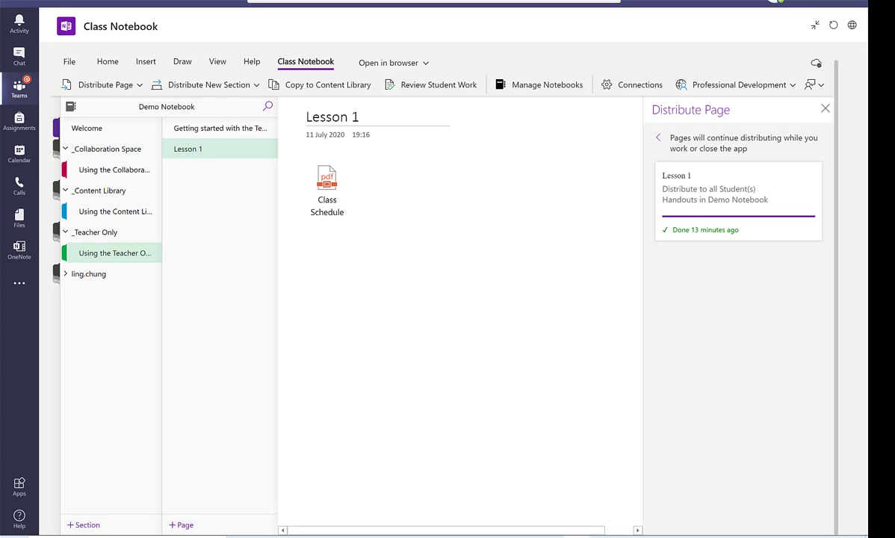
{"action": "left_click", "coordinate": [152, 274]}
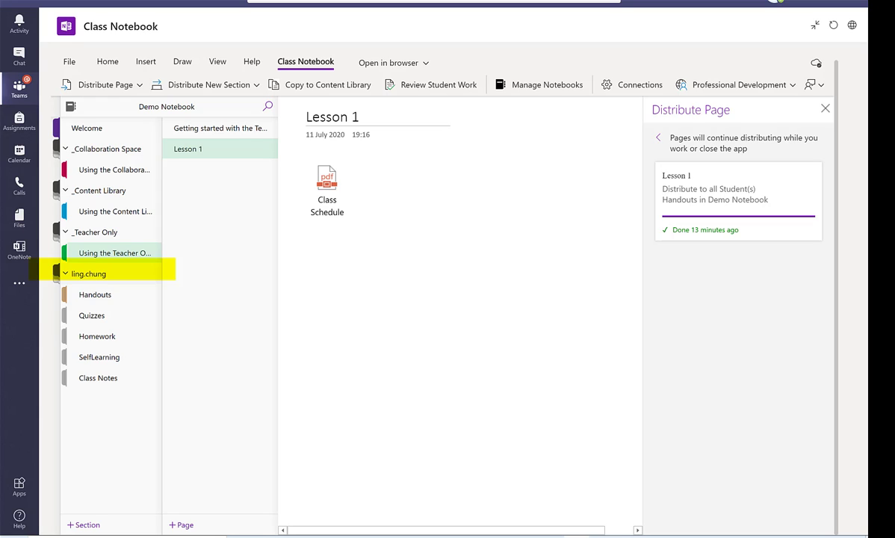
{"action": "left_click", "coordinate": [110, 295]}
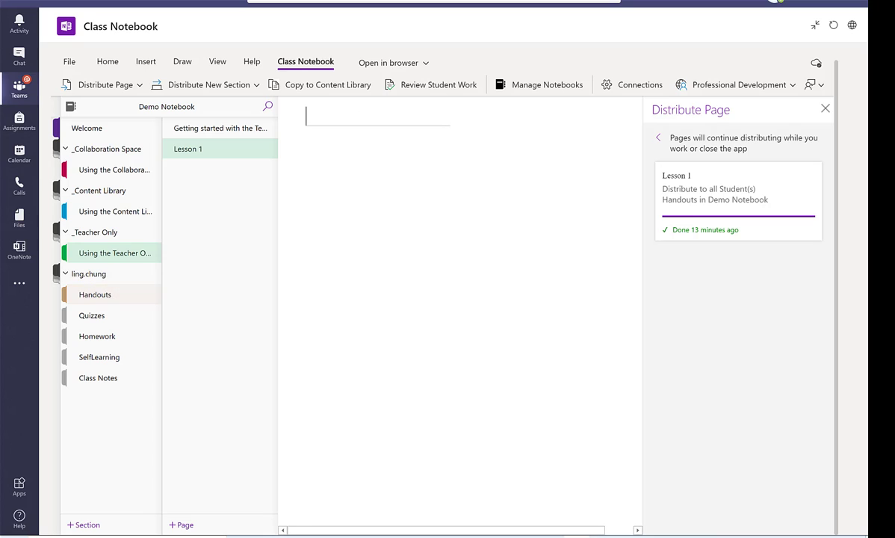
{"action": "left_click", "coordinate": [188, 149]}
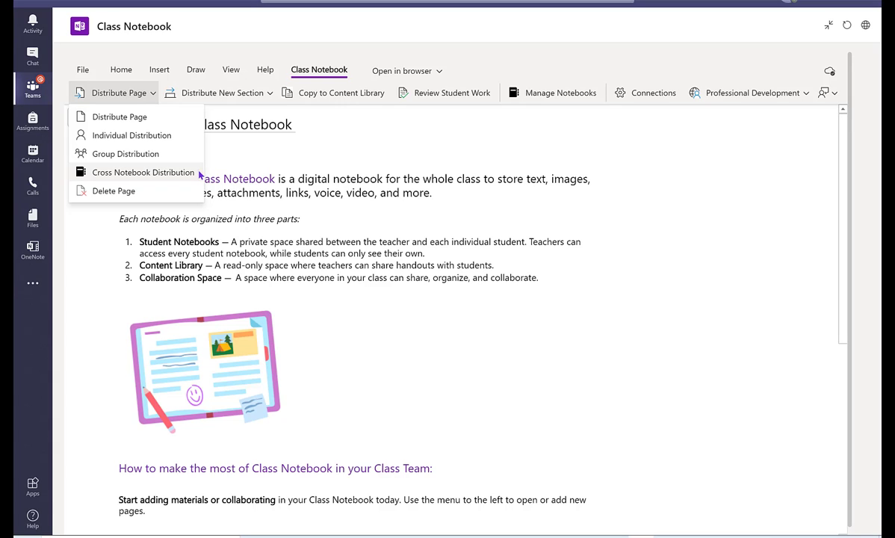
Step: Examine the Class Notebook options for distributing a new section, copying to the Content Library and reviewing student work
{"action": "left_click", "coordinate": [269, 93]}
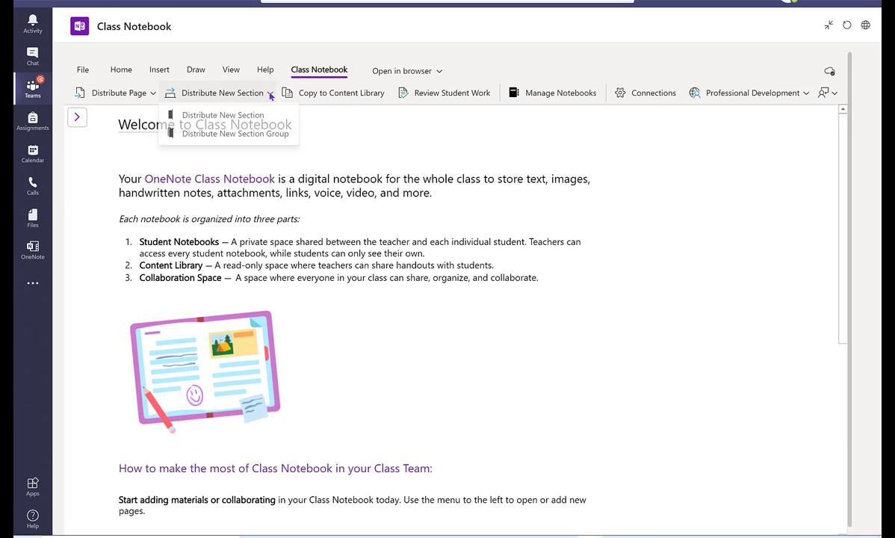
{"action": "left_click", "coordinate": [381, 98]}
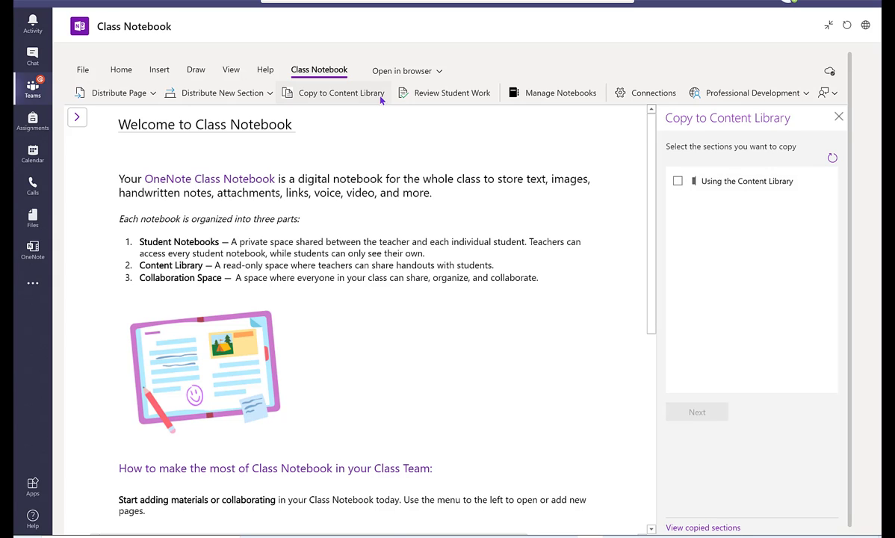
{"action": "left_click", "coordinate": [482, 95]}
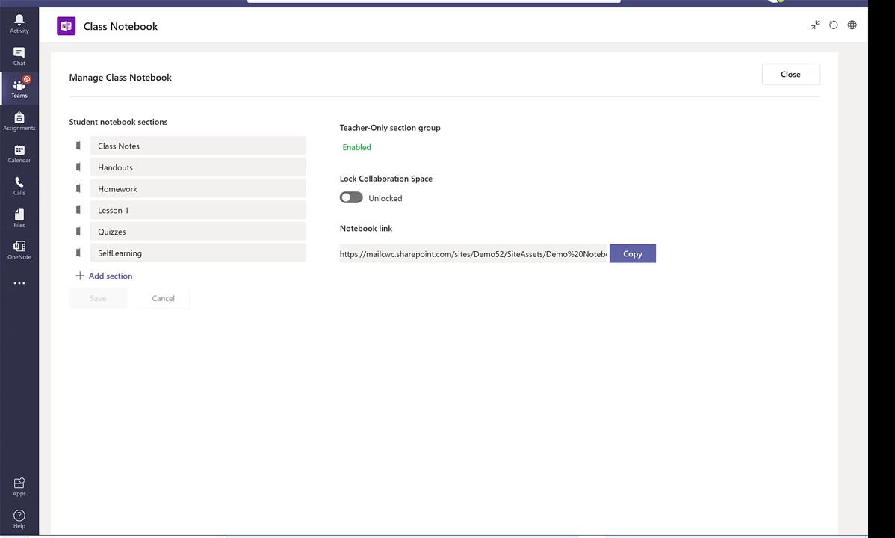
Step: Examine the option for adding a student notebook section and select the notebook link in the Class Notebook management settings
{"action": "left_click", "coordinate": [104, 275]}
{"action": "left_click", "coordinate": [414, 255]}
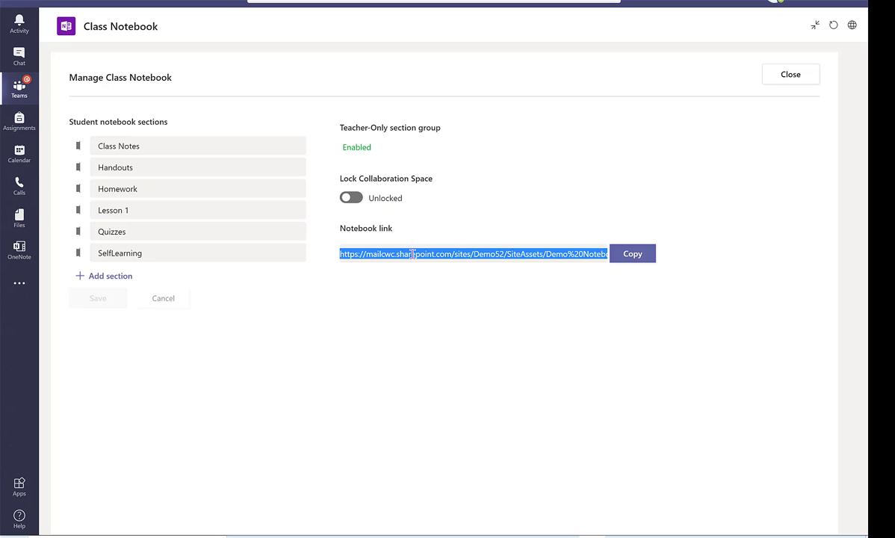